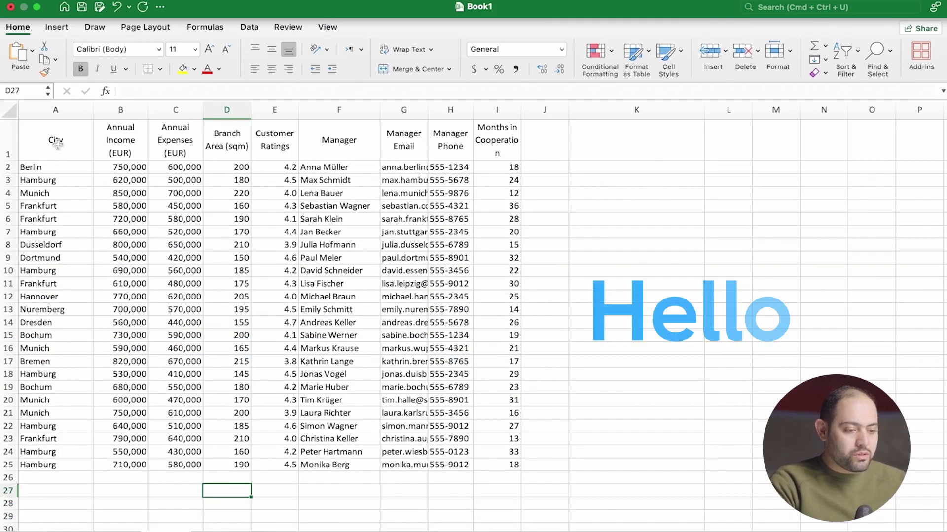
- Review the branch table's city names, column headings and annual income figures
drag(57, 143, 495, 467)
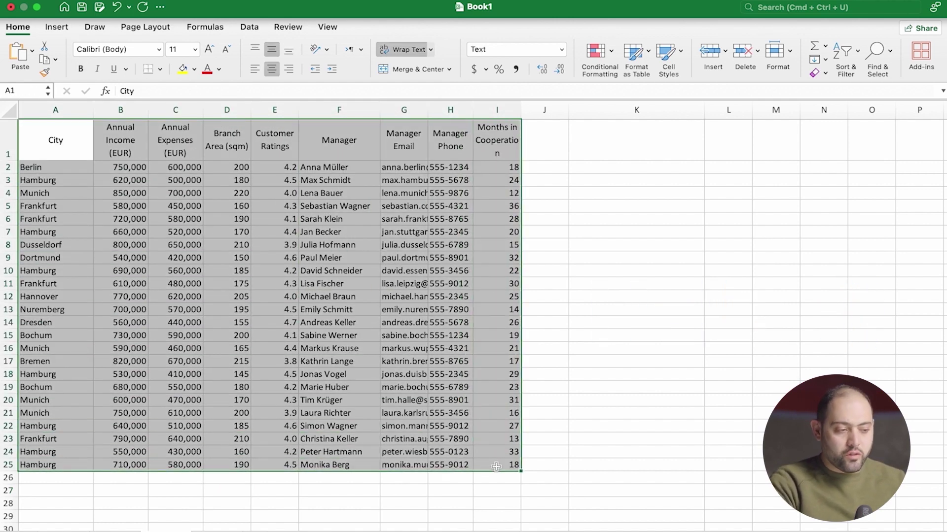
click(63, 141)
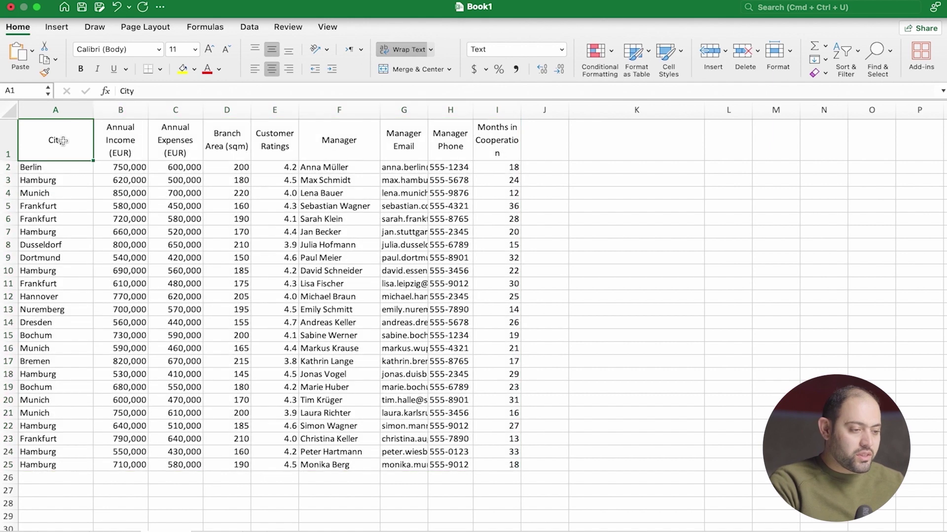
drag(63, 167, 50, 459)
click(132, 129)
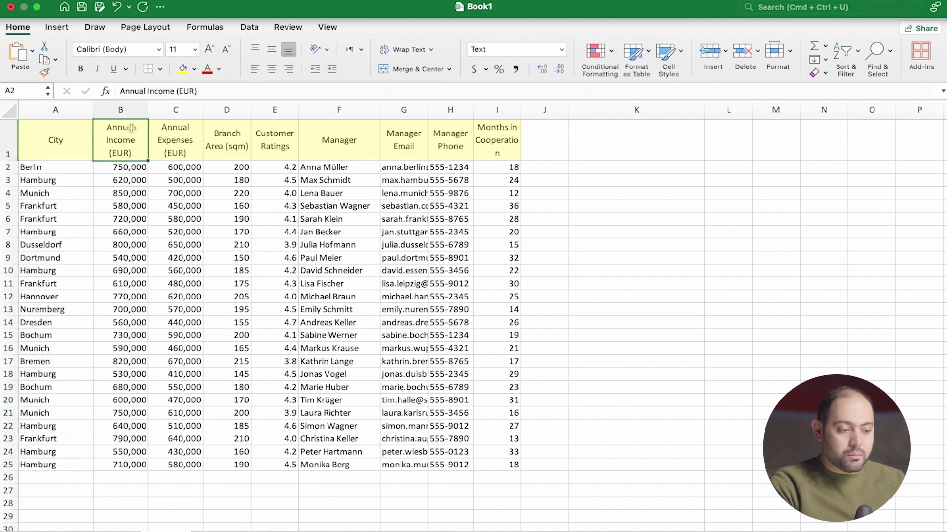
click(170, 136)
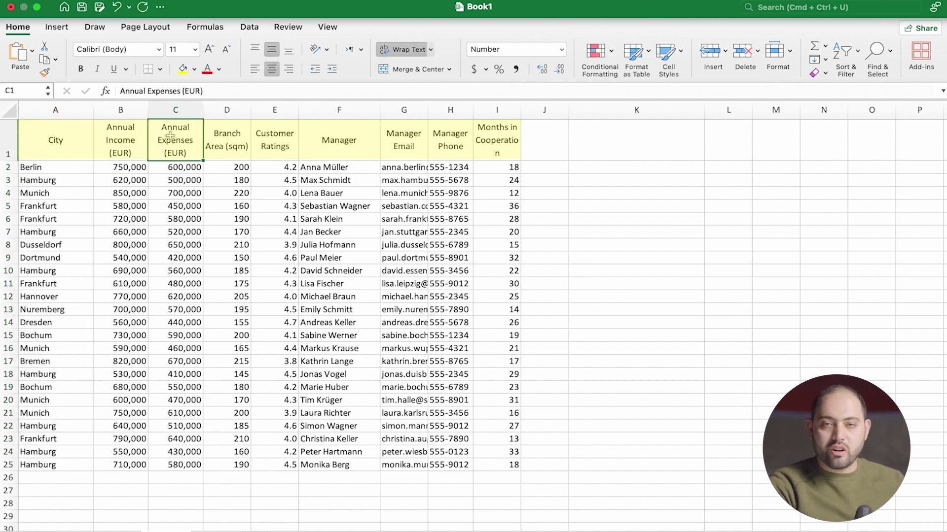
click(230, 135)
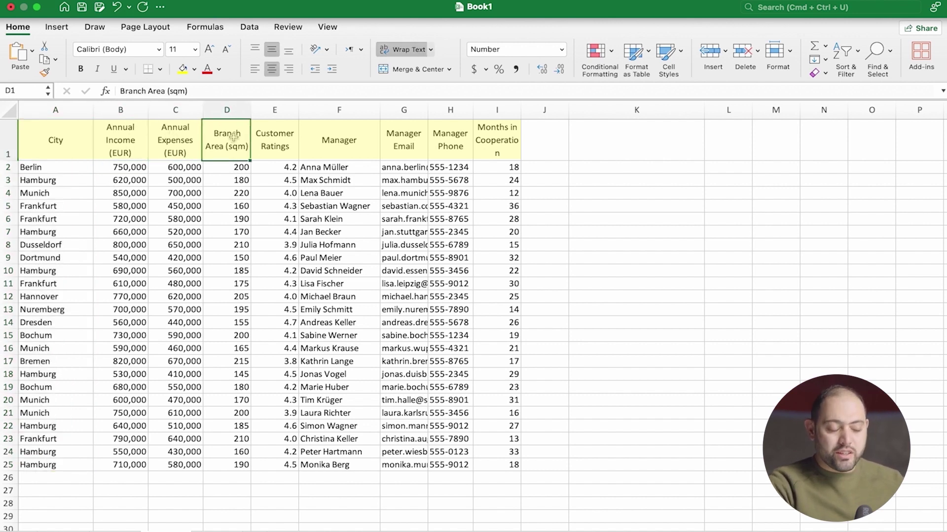
click(268, 143)
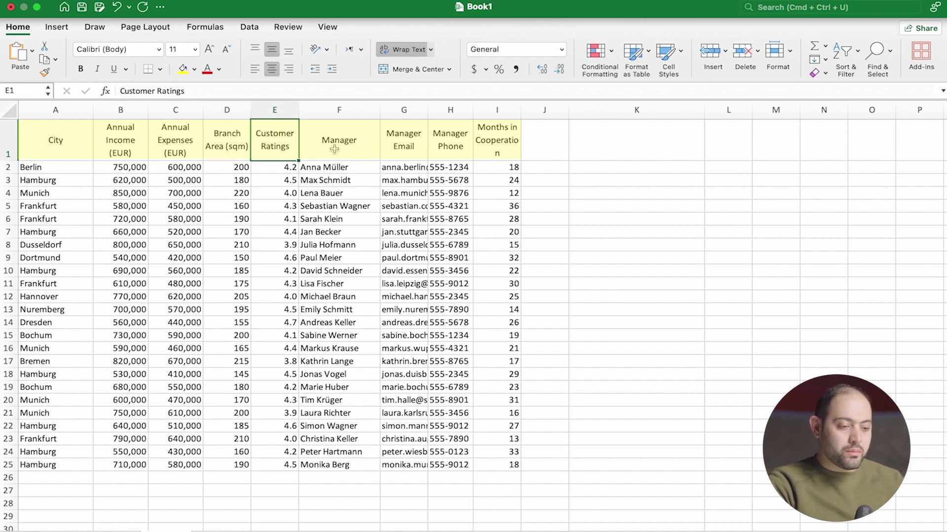
drag(334, 147, 443, 147)
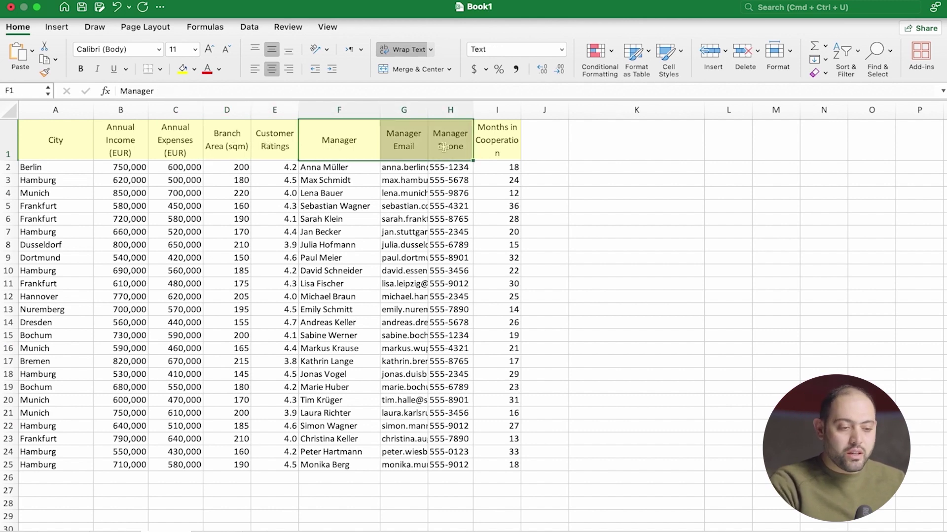
click(485, 148)
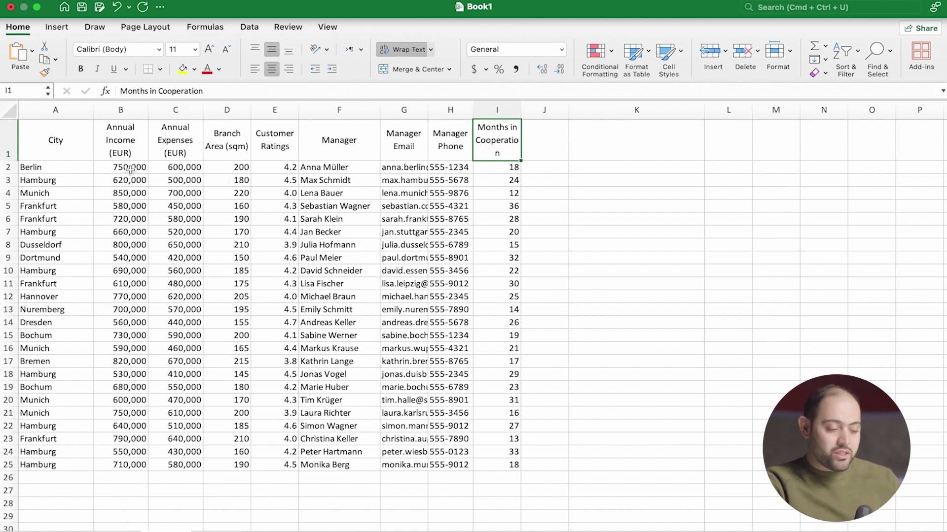
drag(130, 170, 127, 465)
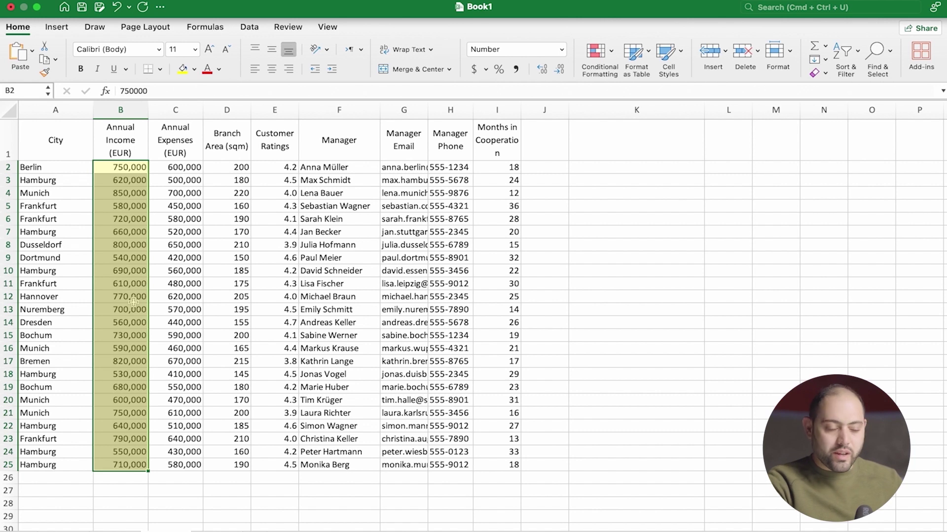
- Label cell A27 'Total income'
click(77, 489)
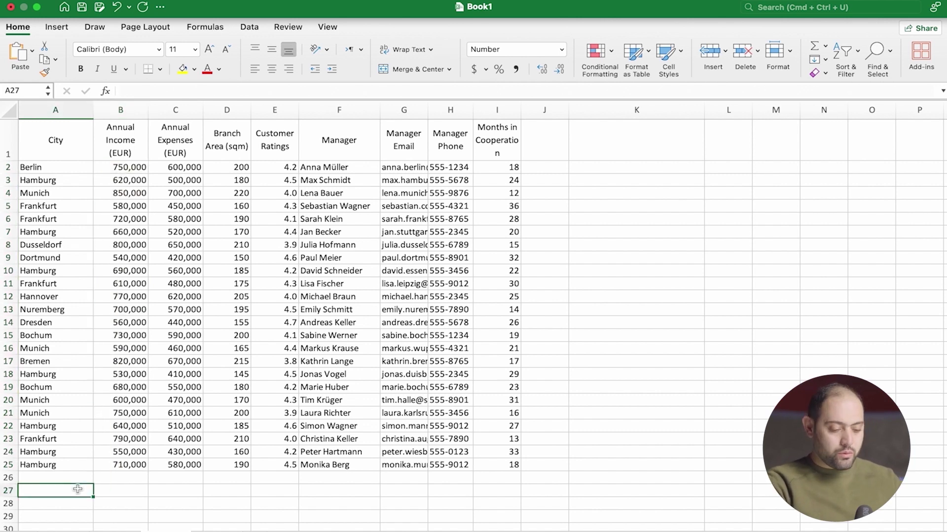
text(Tota)
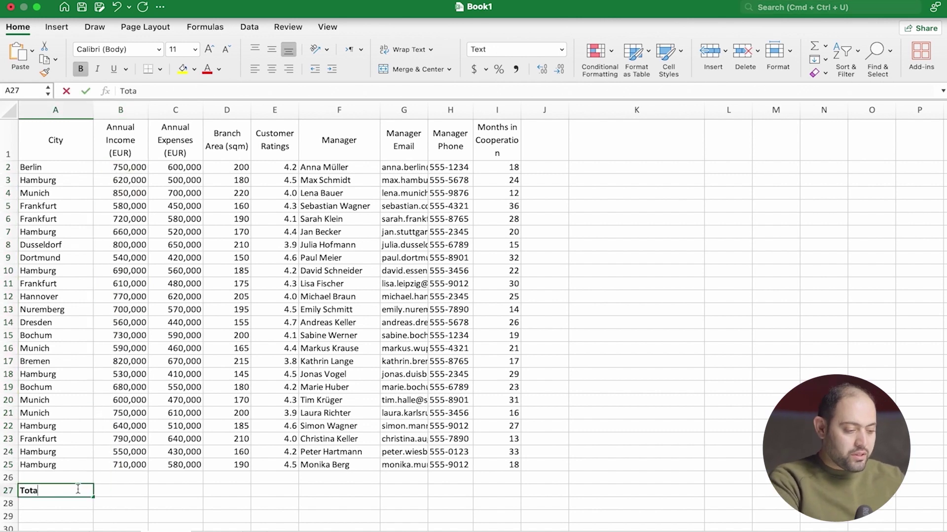
text(l incoe)
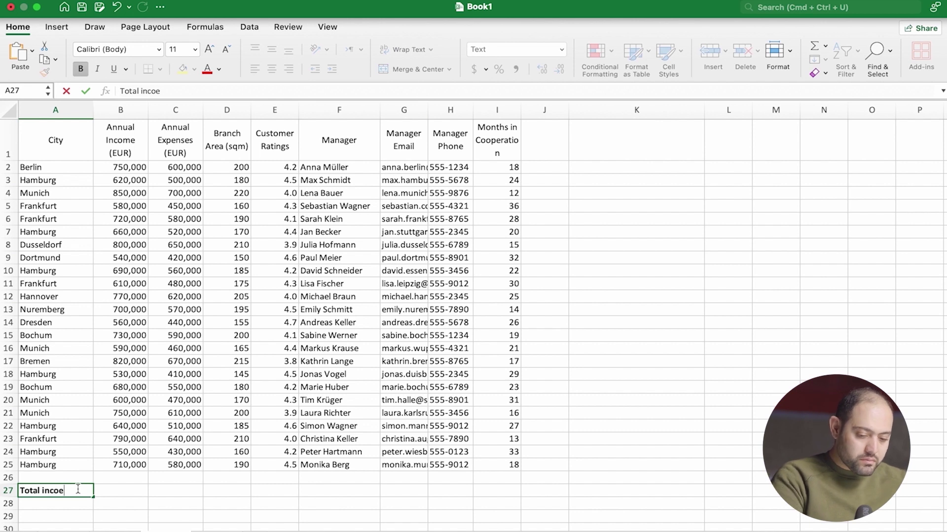
key(BackSpace)
text(me)
key(Tab)
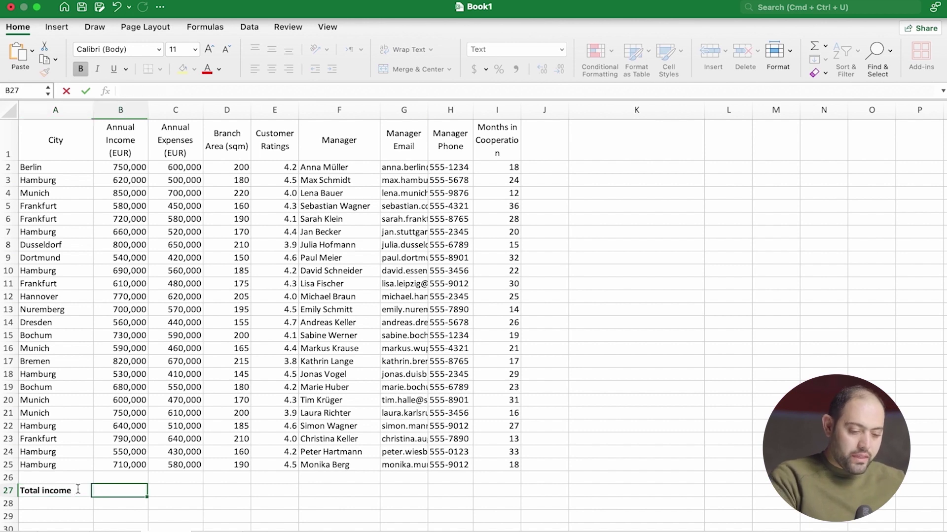
- Sum the annual income range B2:B25 in B27, giving 16,240,000
text(=)
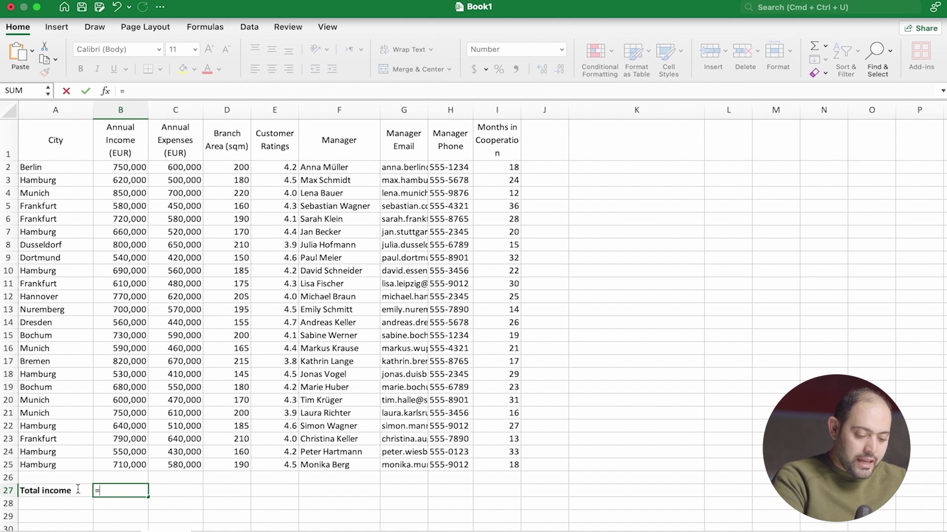
text(SUM)
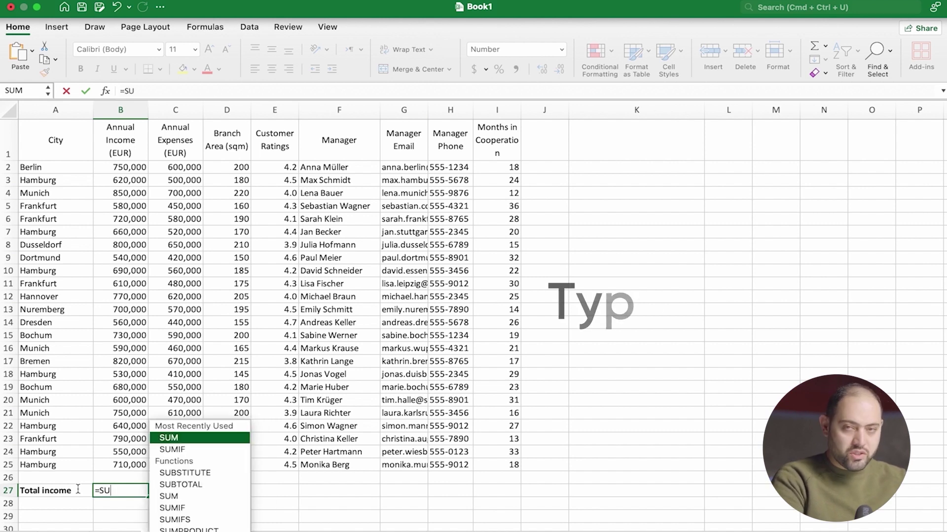
double_click(176, 441)
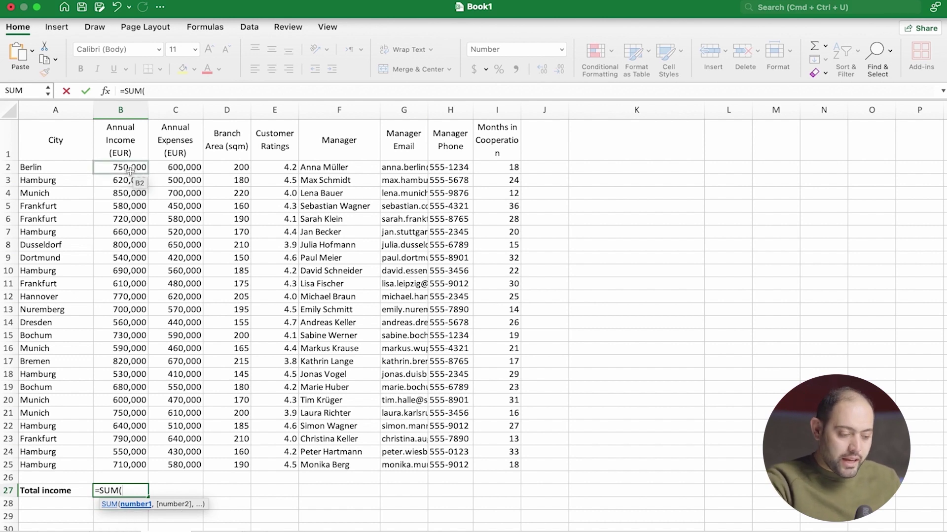
click(130, 169)
drag(131, 169, 135, 463)
text())
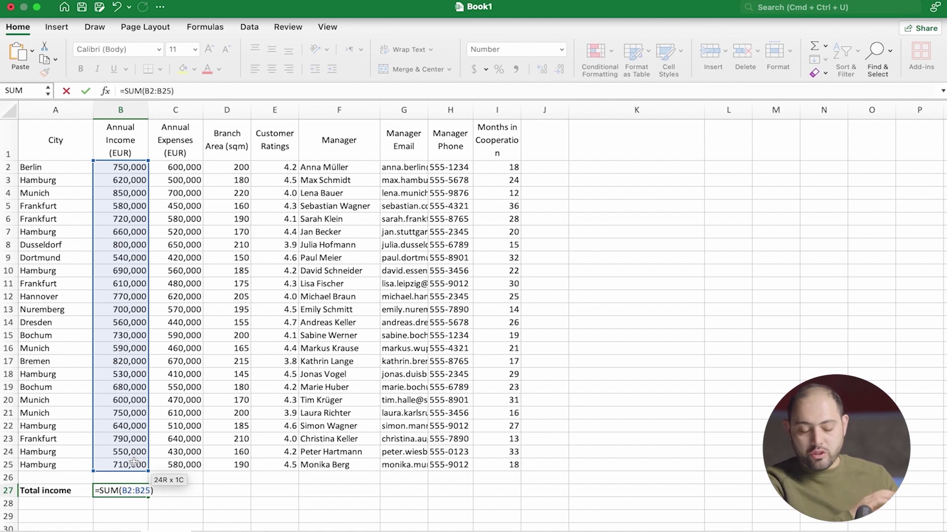
key(Return)
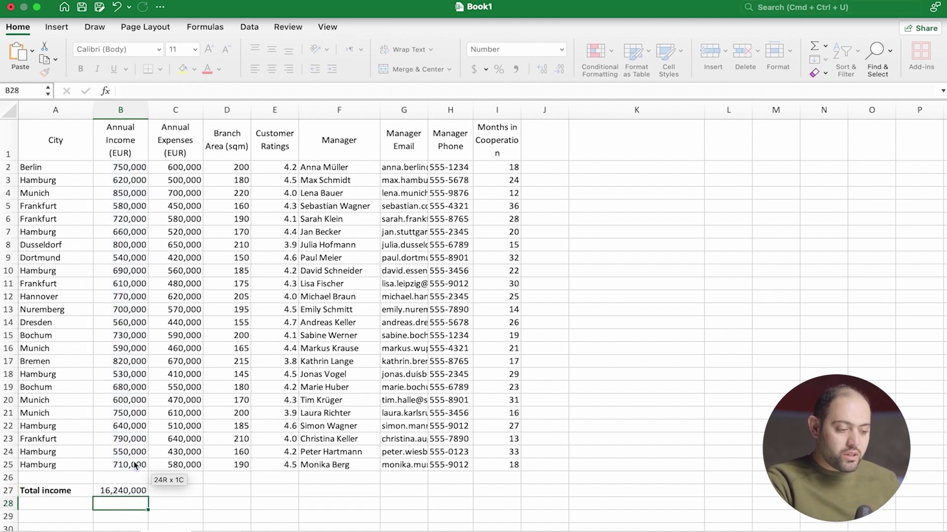
click(182, 493)
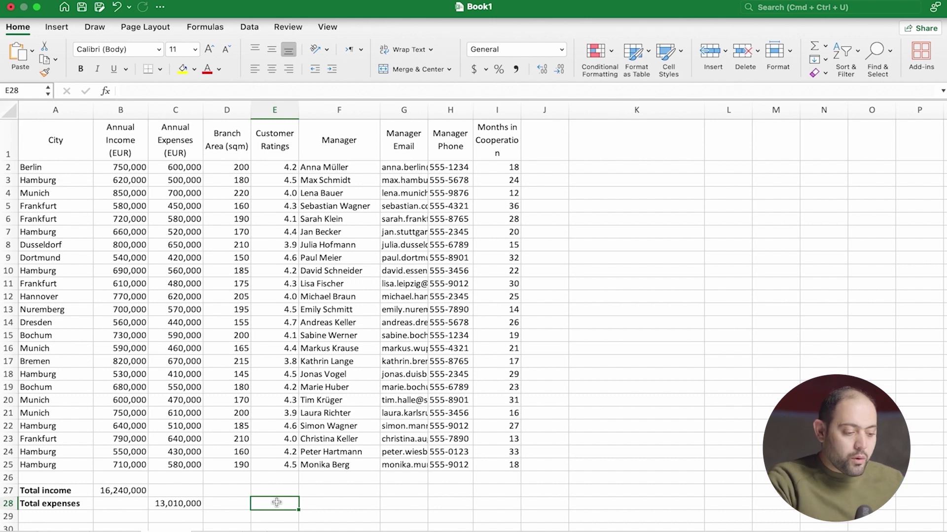
- Select cell A29 for the next label
click(44, 515)
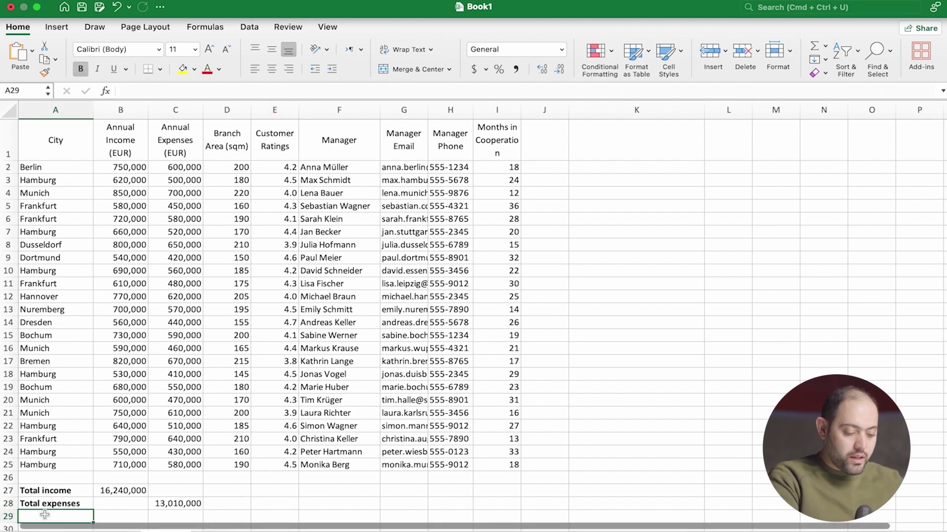
- Enter a bold 'Net income' label in A29
text(Tot)
key(BackSpace)
key(BackSpace)
key(BackSpace)
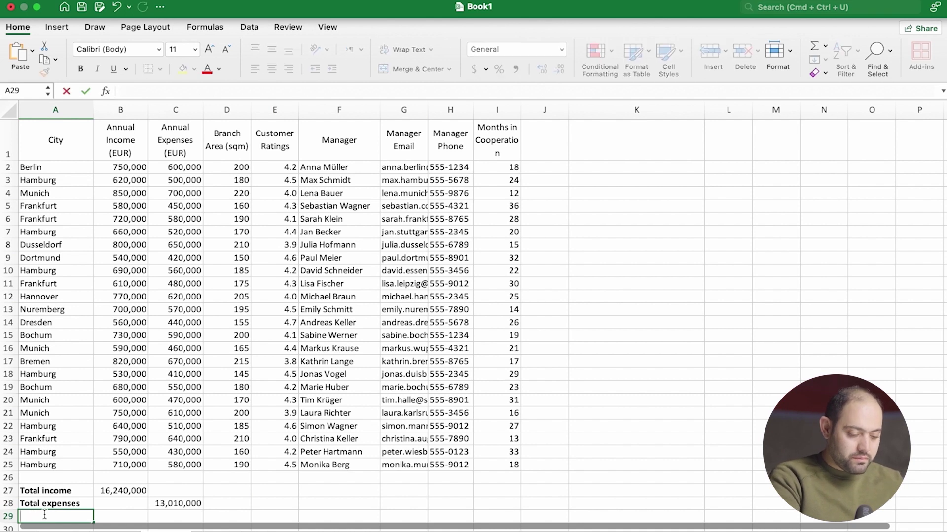
key(super+b)
text(Net)
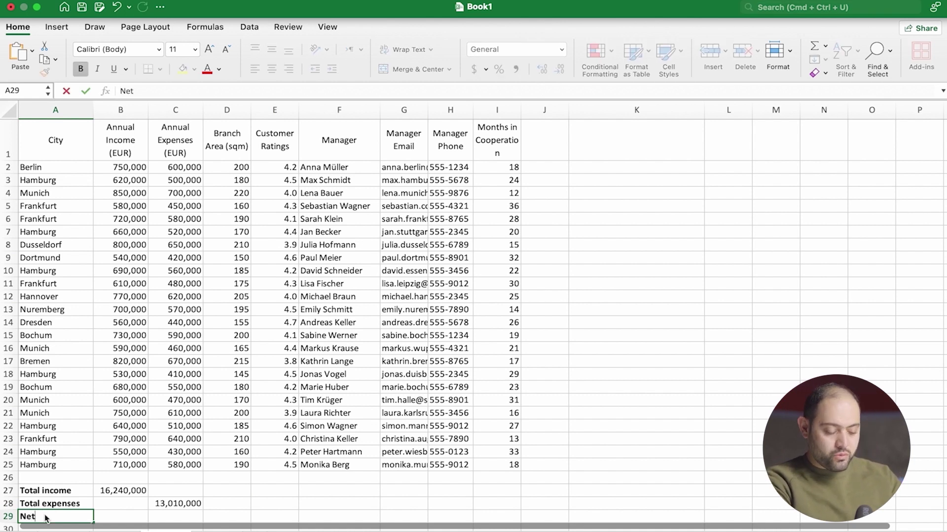
text( income)
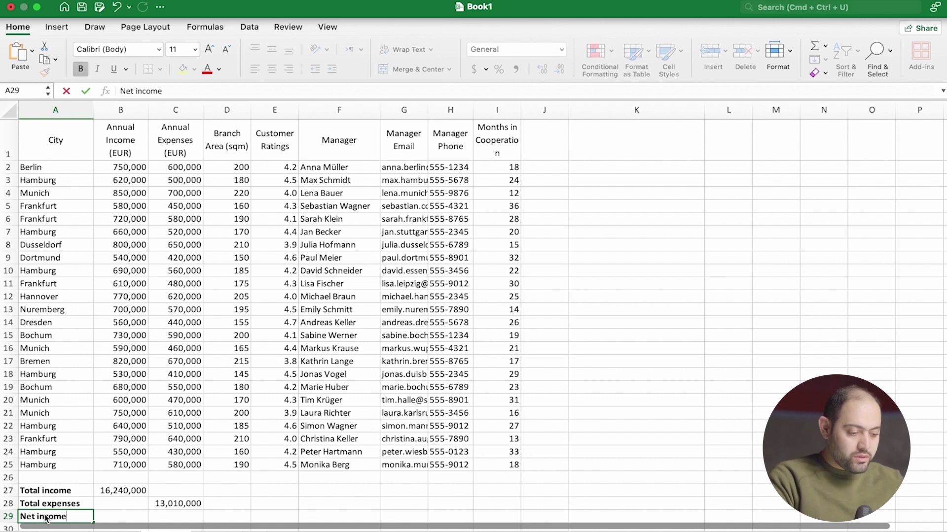
key(Tab)
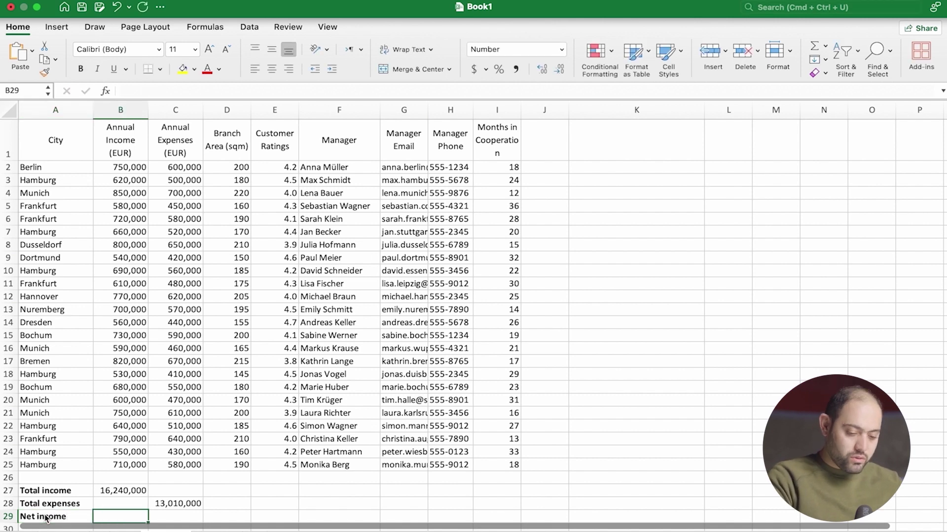
- Calculate net income in B29 as B27 minus C28, giving 3,230,000
text(=)
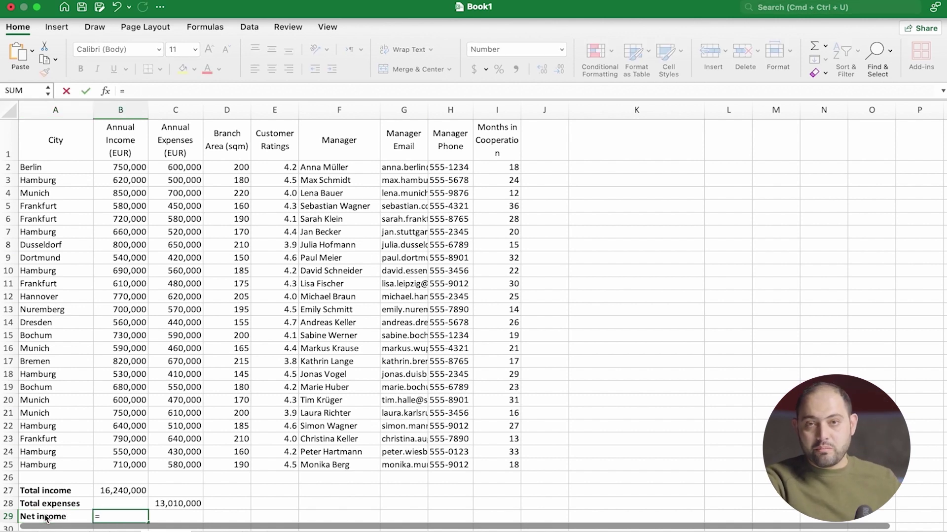
click(113, 491)
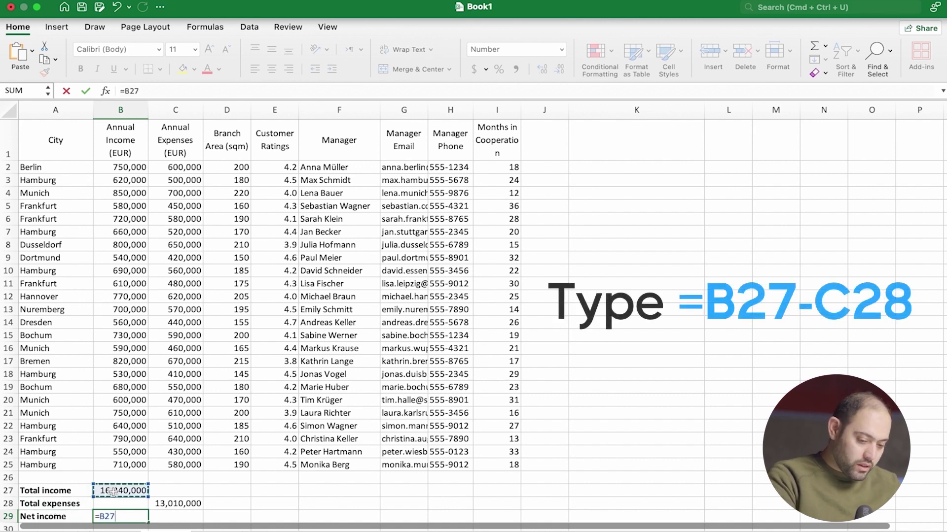
text(-)
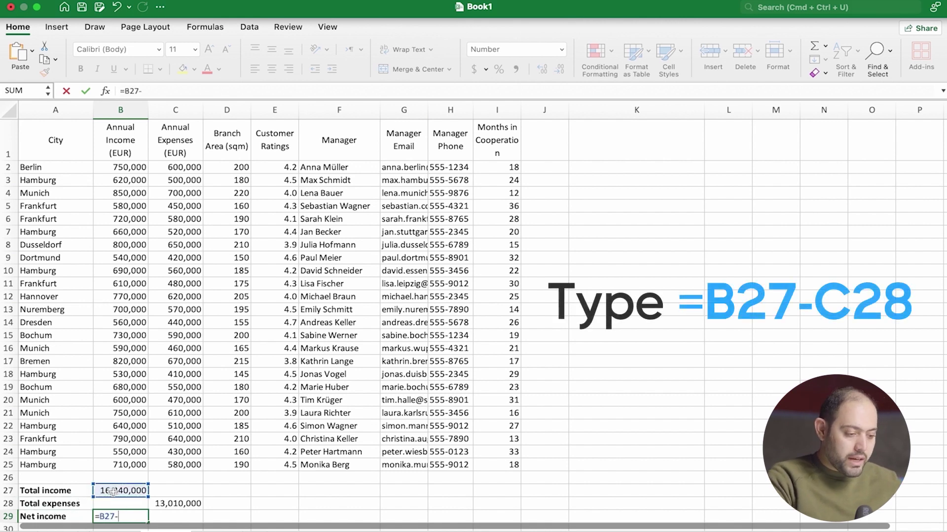
click(188, 503)
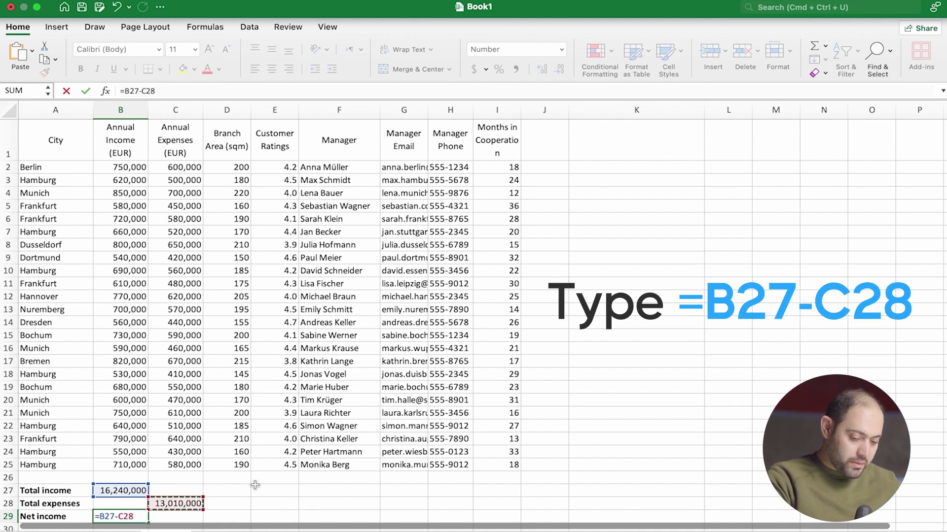
key(Return)
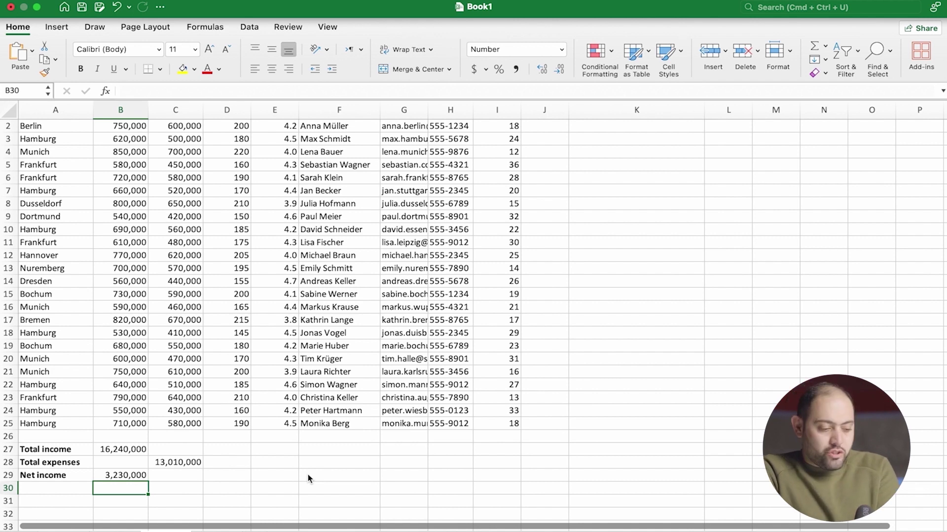
scroll(307, 474, up, 1)
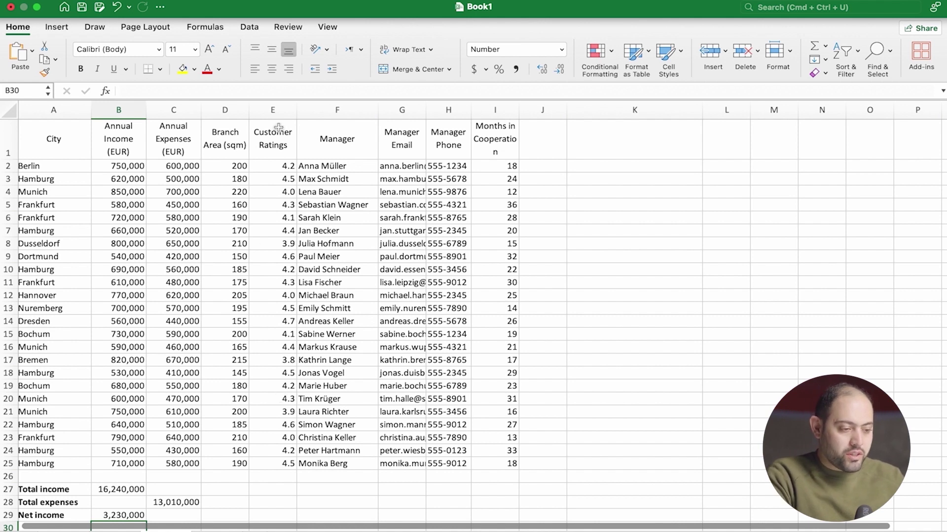
- Check the Customer Ratings column, then type 'Average customer opinion' into D27
click(276, 110)
click(261, 491)
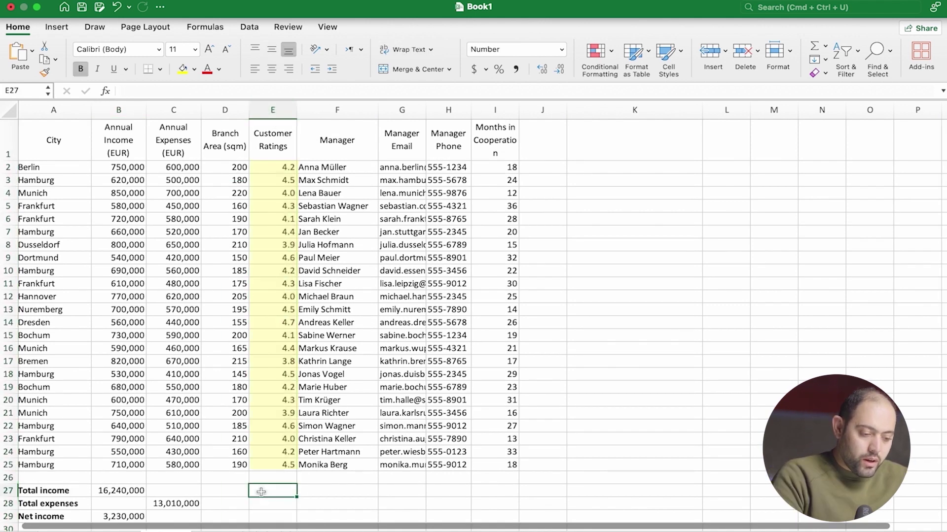
click(231, 489)
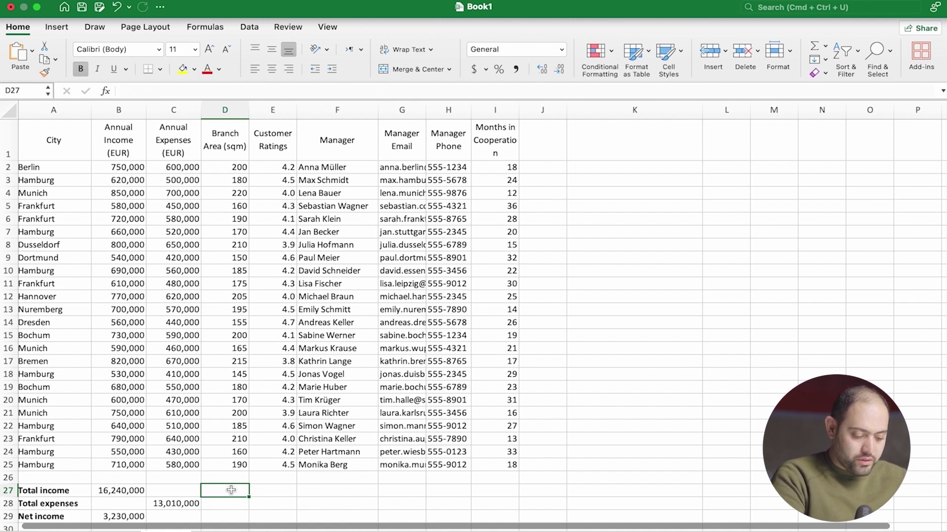
text(Averag)
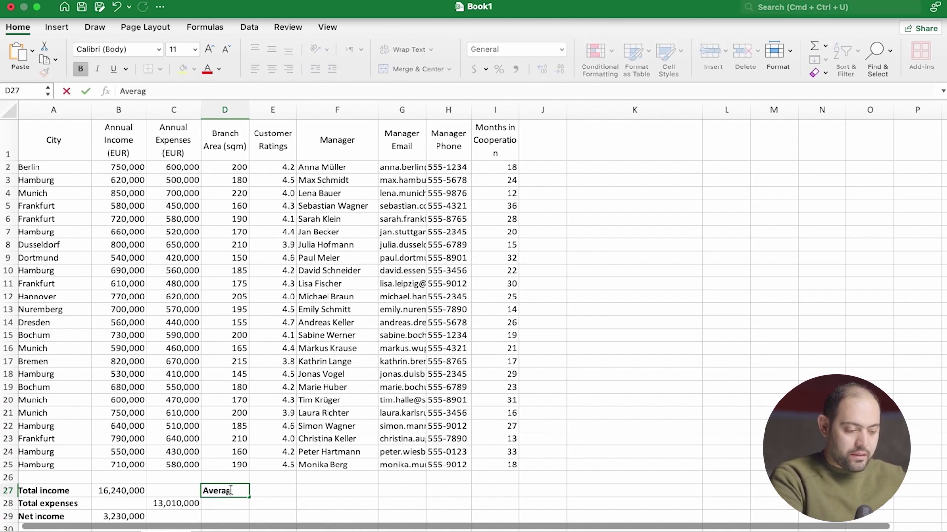
text(e cust)
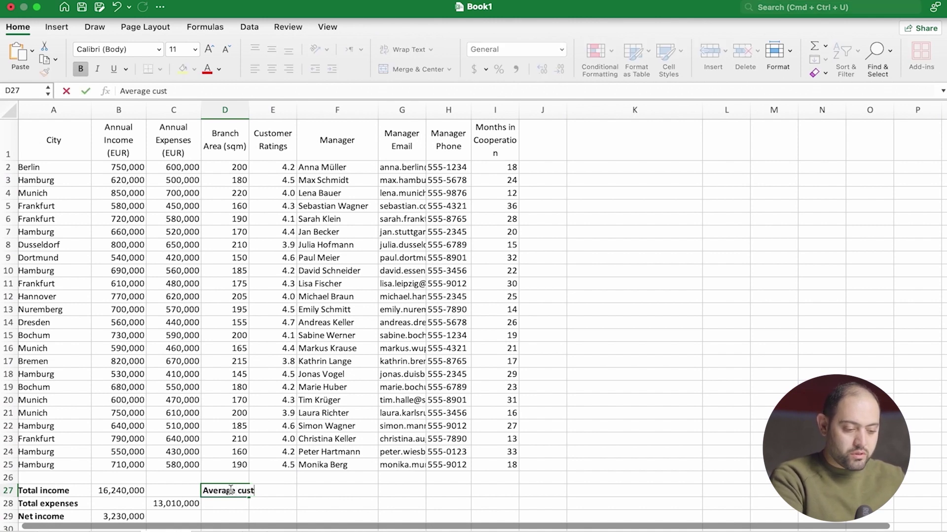
text(omer opinion)
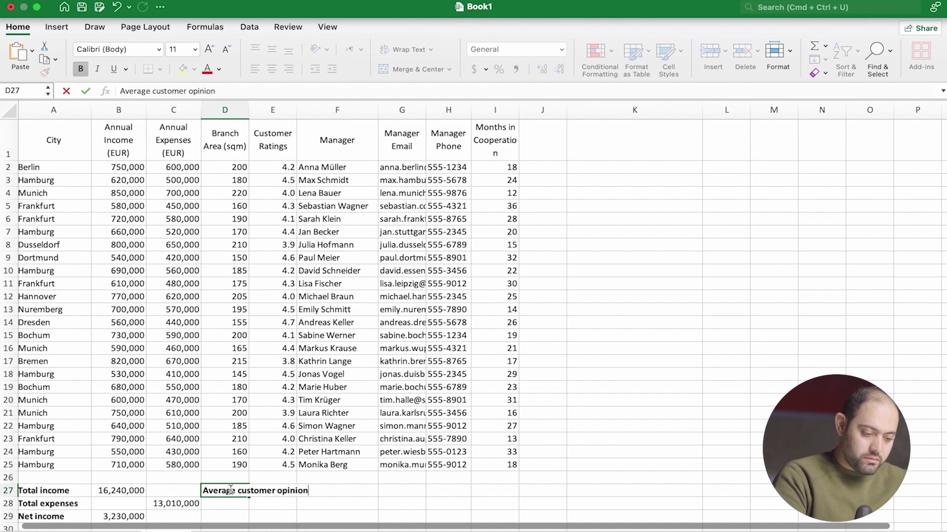
- Shorten the D27 label to 'Average rating' and autofit column D to show it
key(BackSpace)
key(BackSpace)
key(BackSpace)
key(BackSpace)
key(BackSpace)
key(BackSpace)
key(BackSpace)
key(BackSpace)
key(BackSpace)
key(BackSpace)
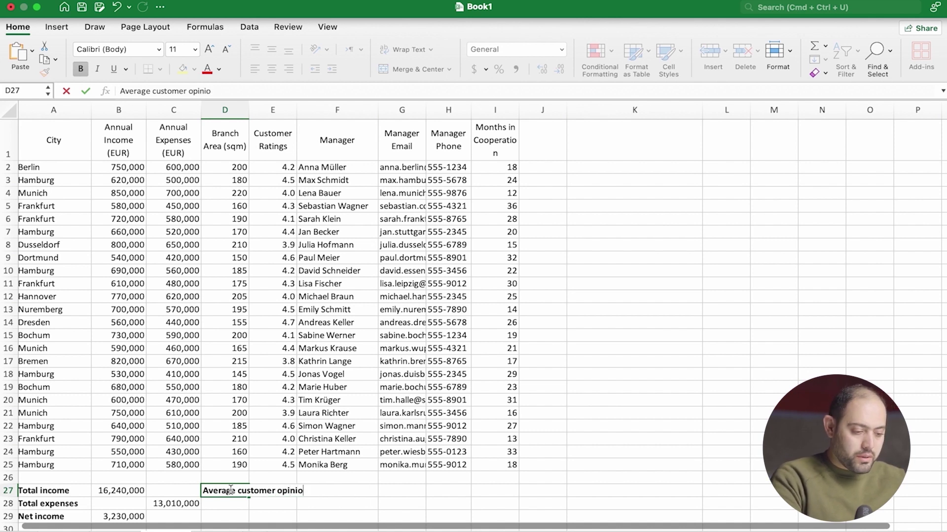
key(BackSpace)
key(BackSpace)
key(BackSpace)
key(BackSpace)
key(BackSpace)
key(BackSpace)
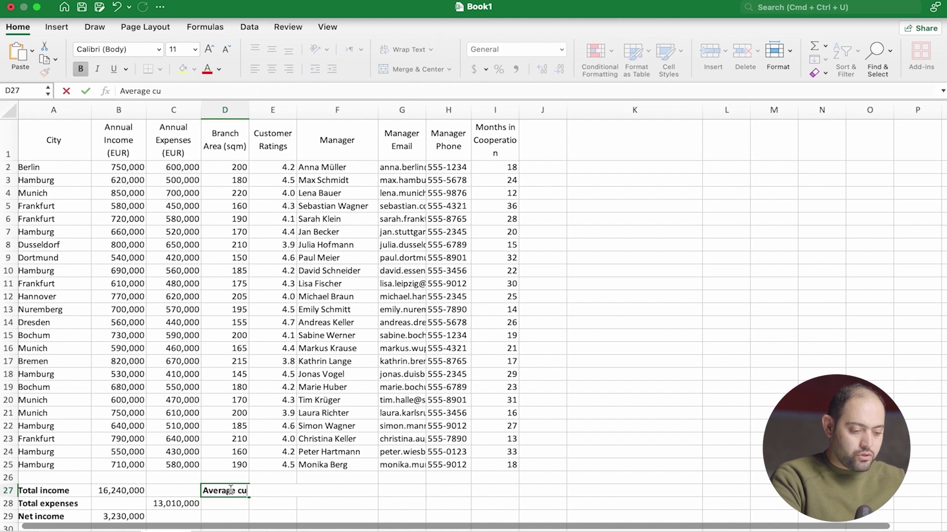
text(rating)
key(Return)
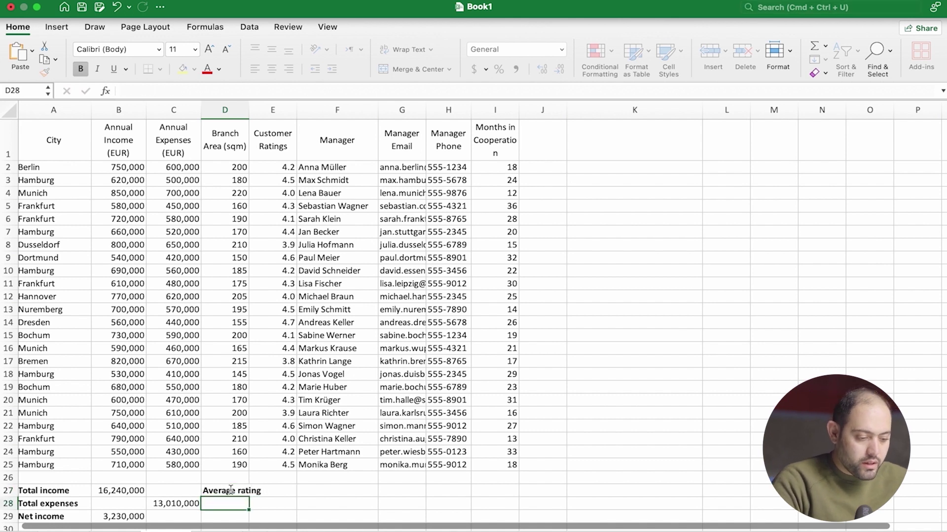
double_click(249, 110)
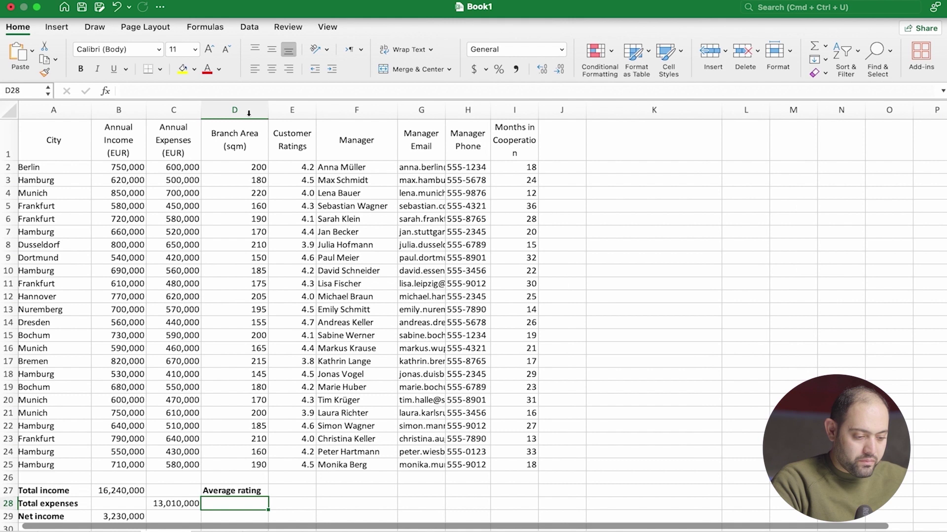
click(284, 490)
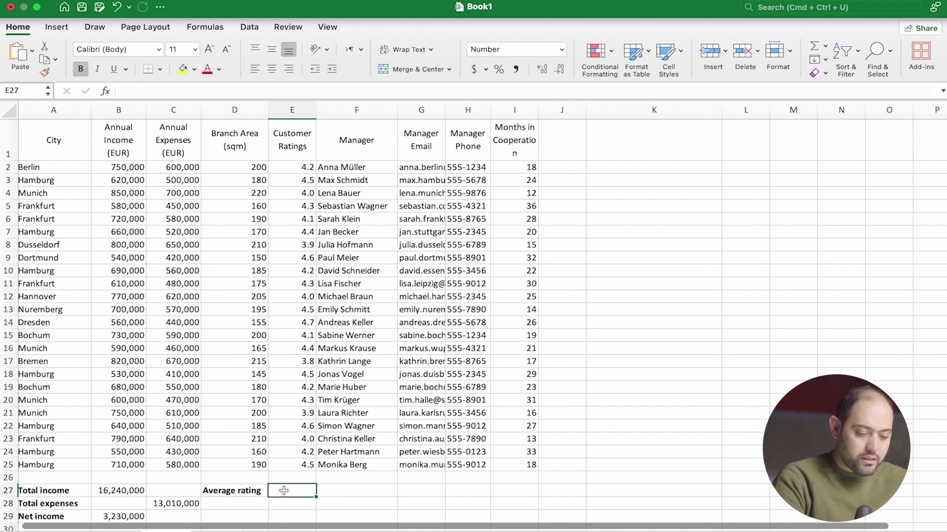
- Average the customer ratings E2:E25 in E27, showing 4.3
text(=)
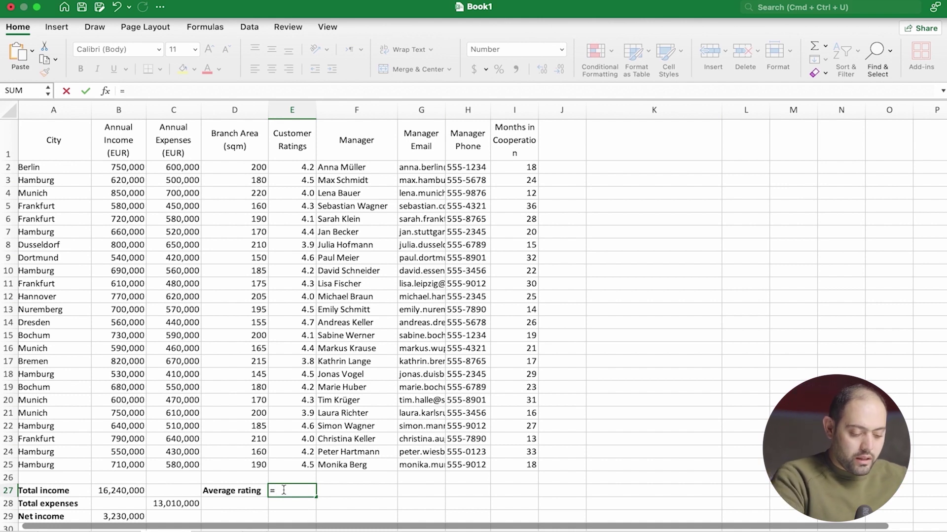
text(average)
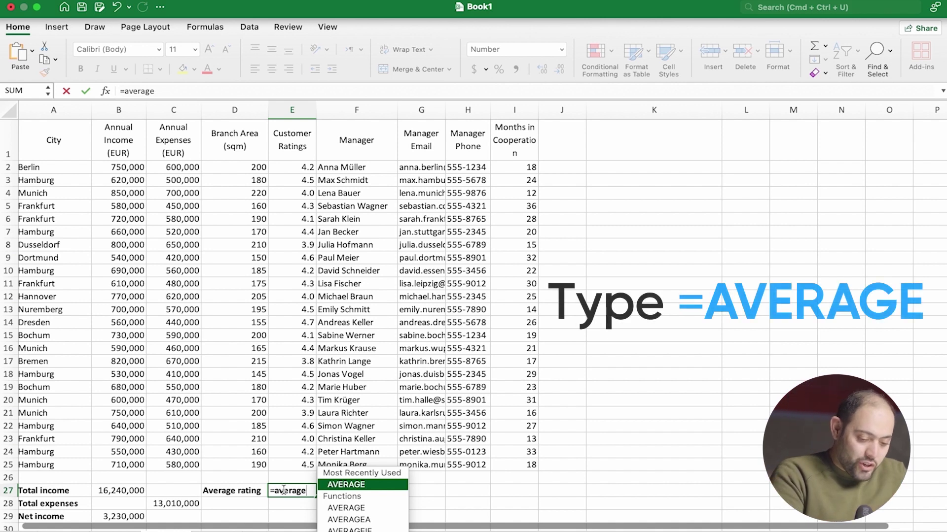
text(()
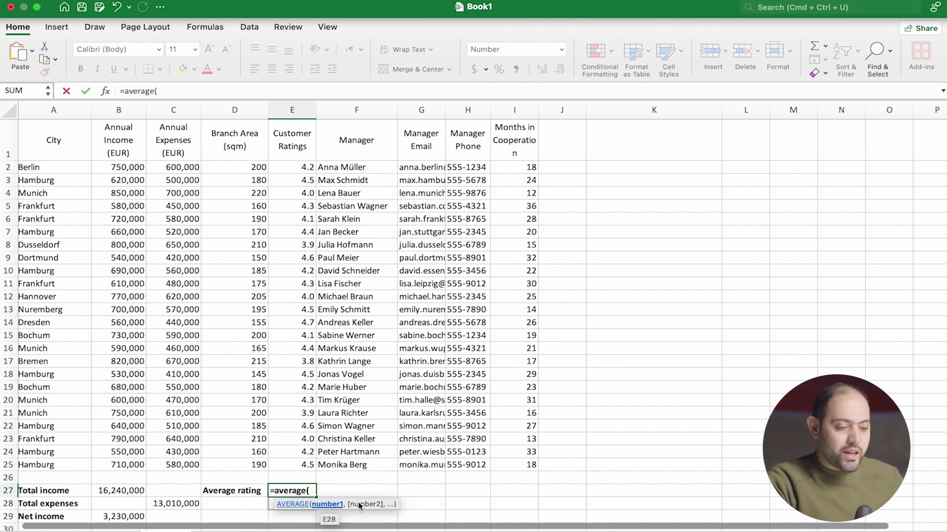
click(286, 170)
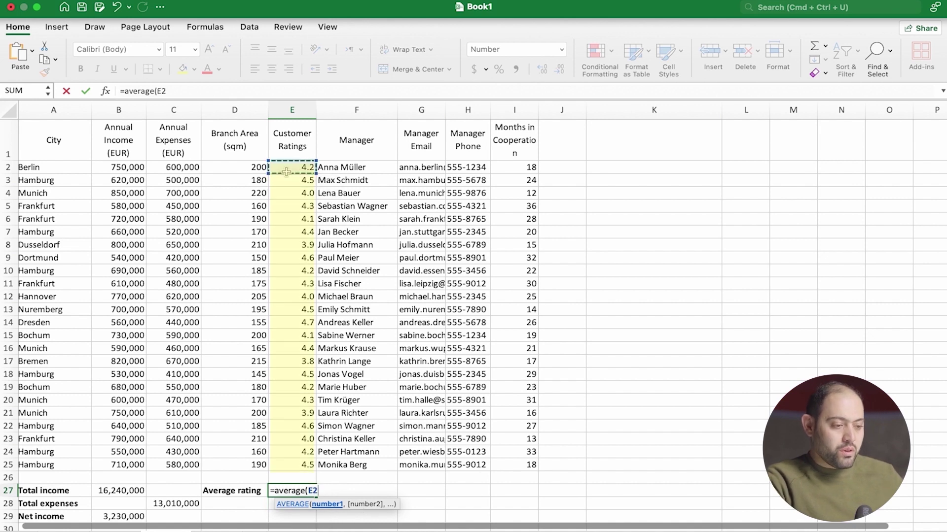
drag(286, 172, 292, 466)
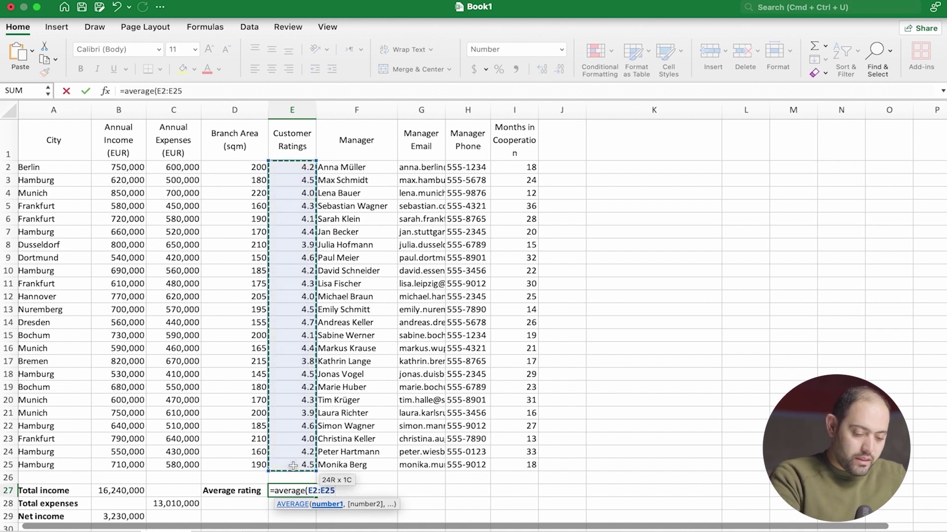
text())
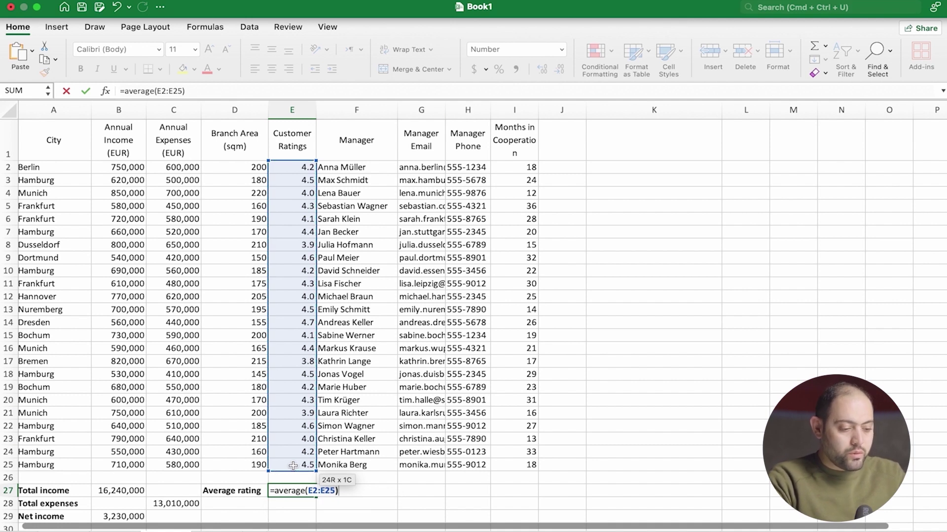
key(Return)
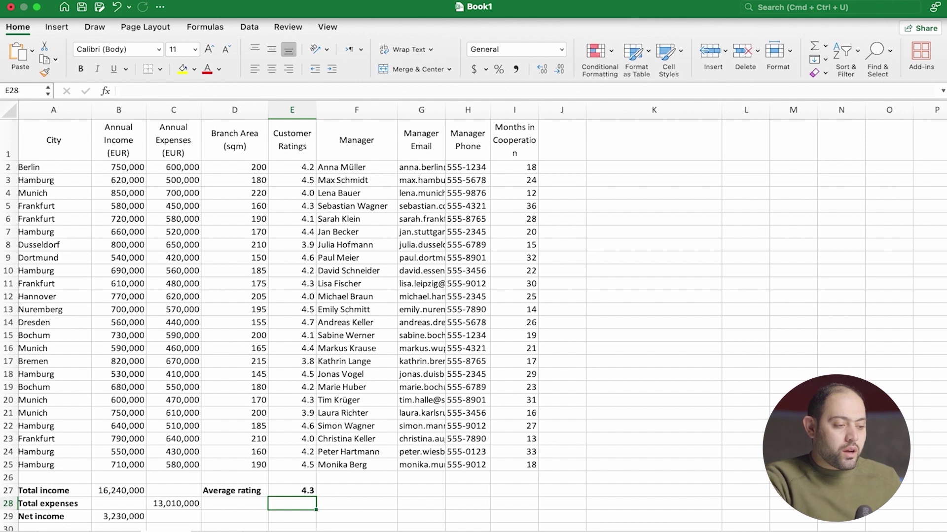
scroll(126, 335, down, 1)
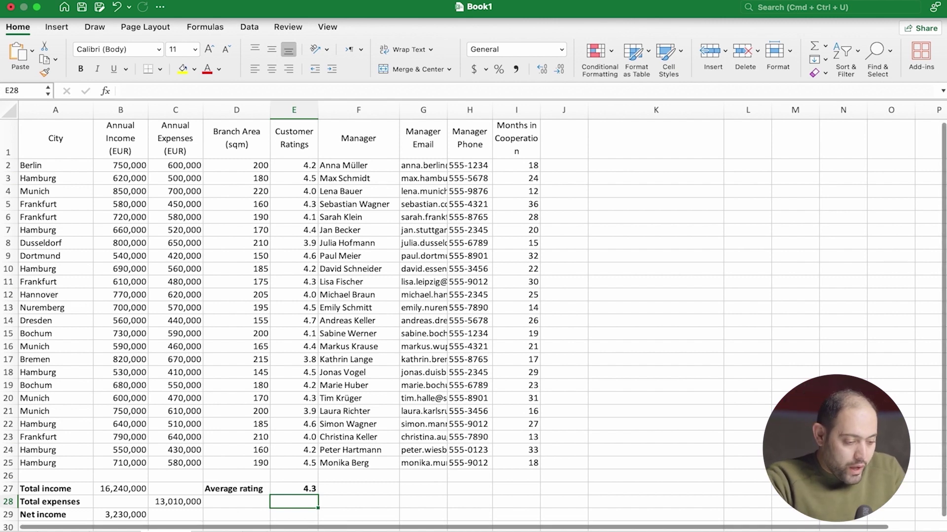
click(244, 531)
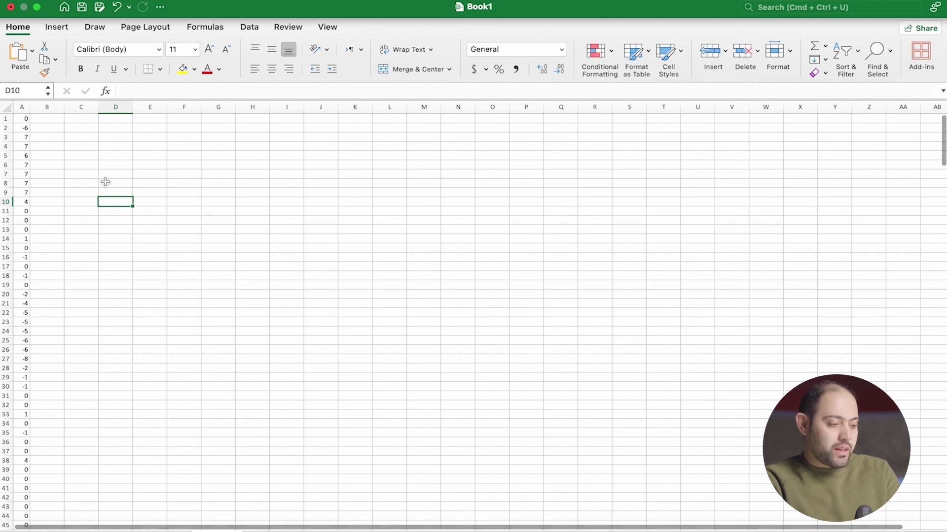
- Scroll down through the column A data points and back up
scroll(53, 177, down, 20)
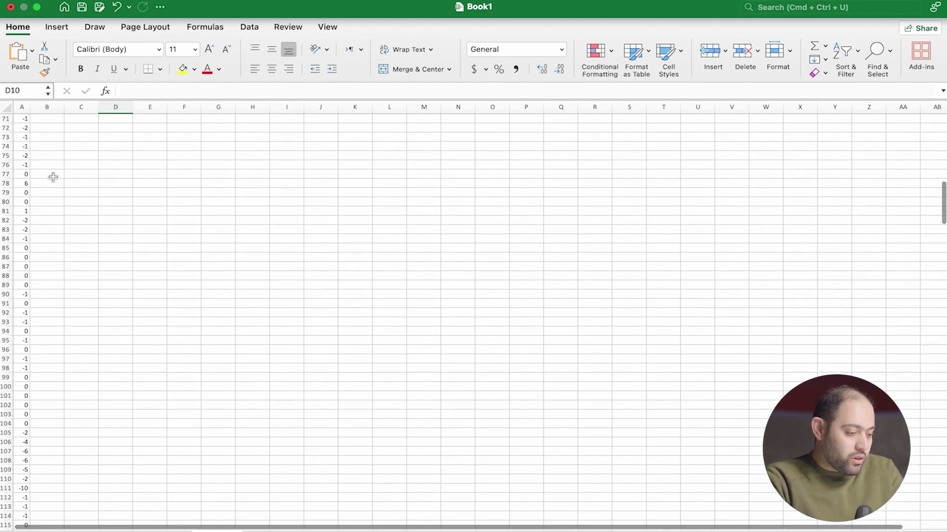
scroll(53, 177, down, 4)
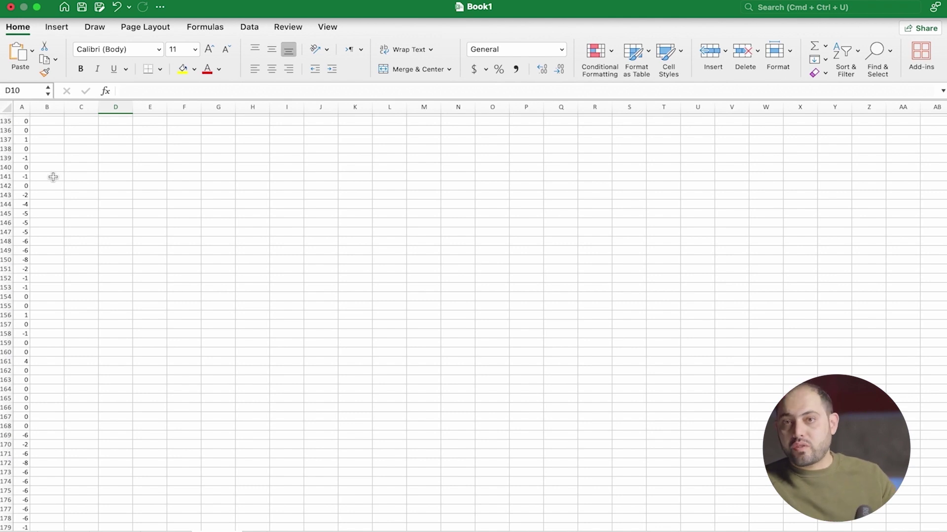
scroll(53, 177, up, 20)
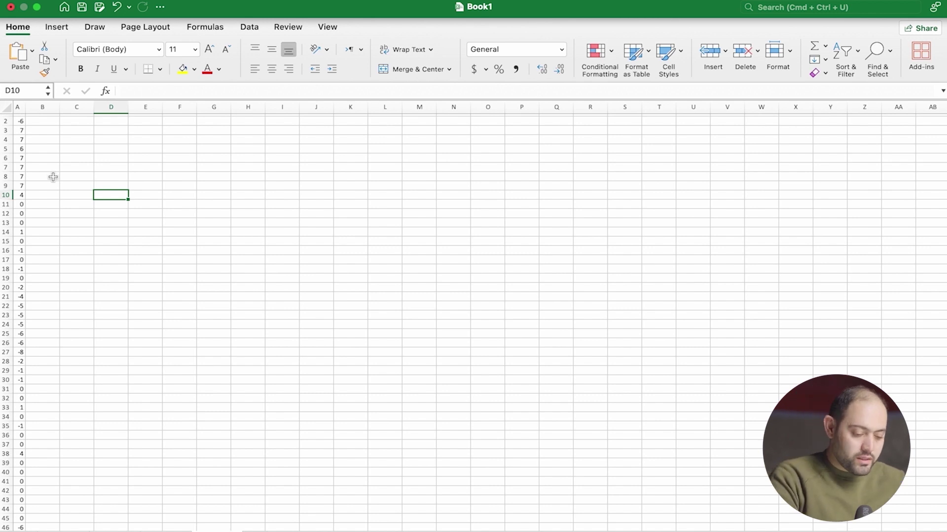
- Add a bold 'Number of data points' label in C2 and widen column C
click(78, 120)
key(super+b)
text(Number of)
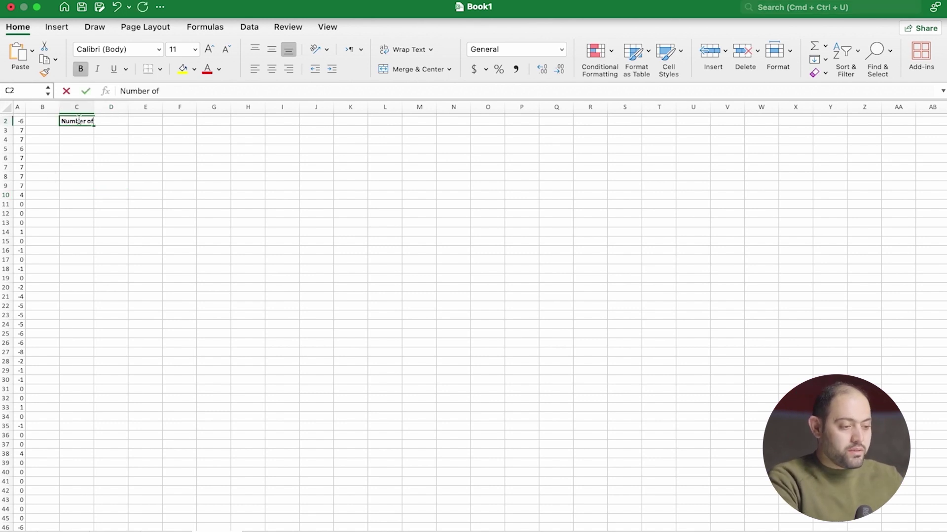
text( data points)
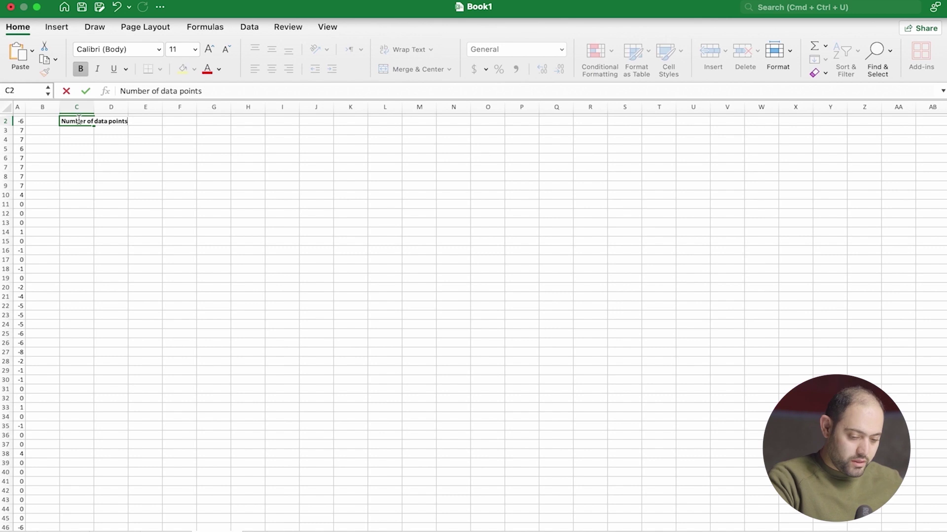
key(Return)
double_click(94, 109)
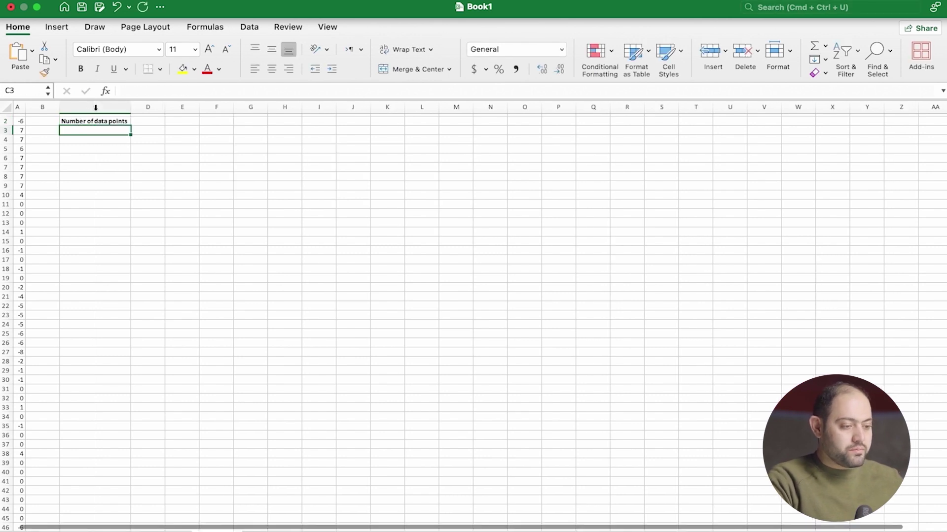
- Count column A in D2 with =COUNT(A:A), returning 363
click(140, 119)
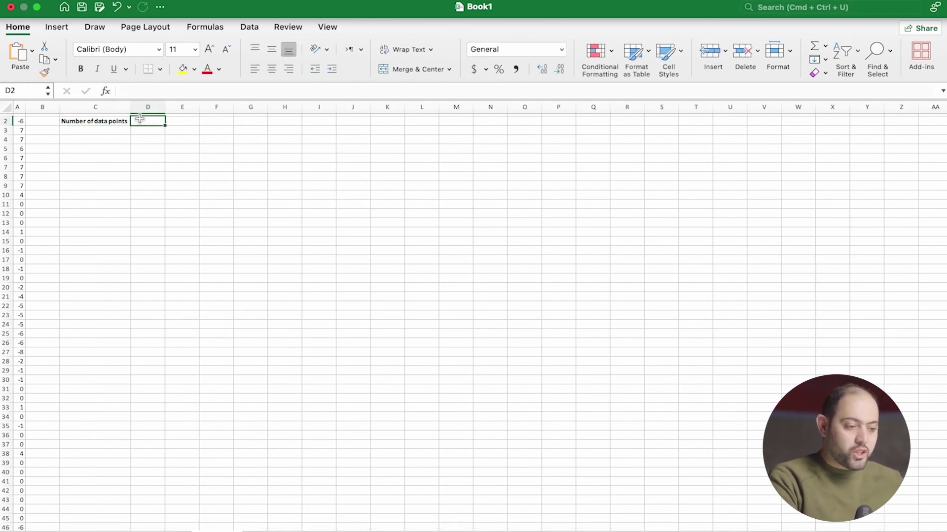
text(=)
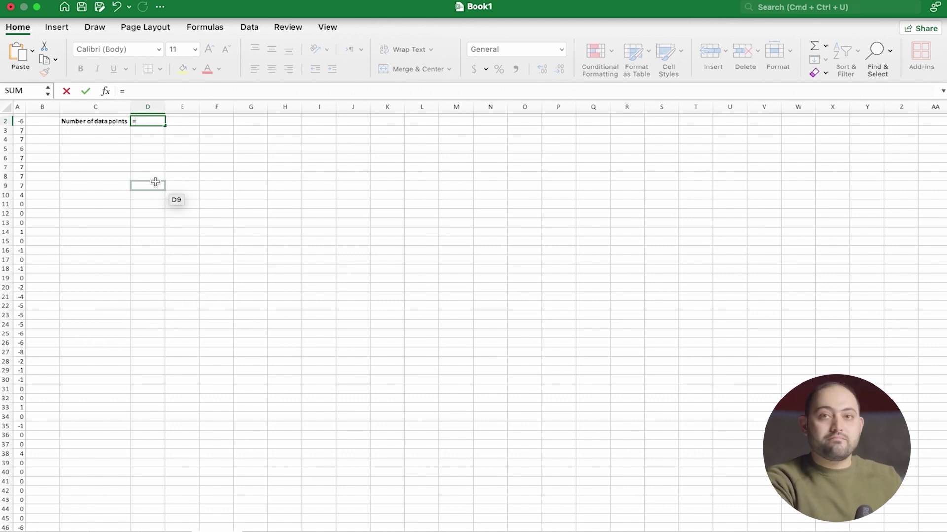
text(coun)
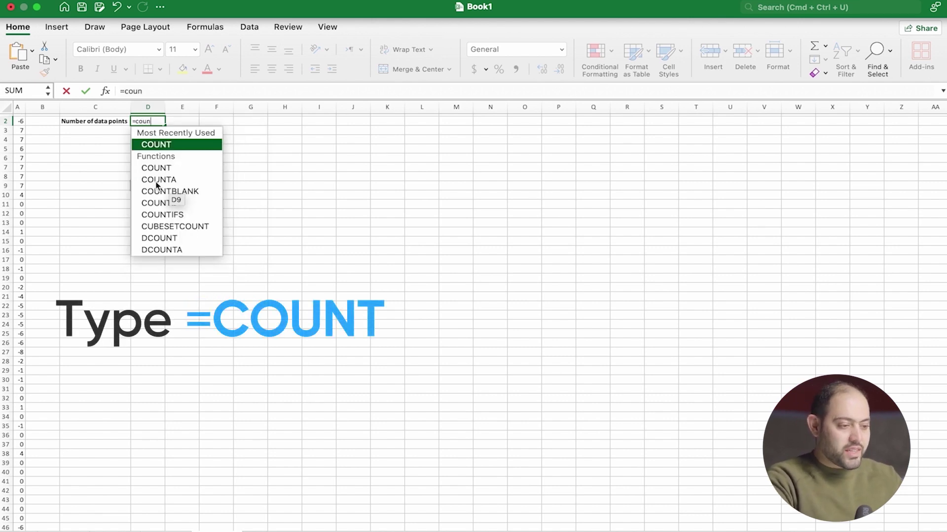
text(t()
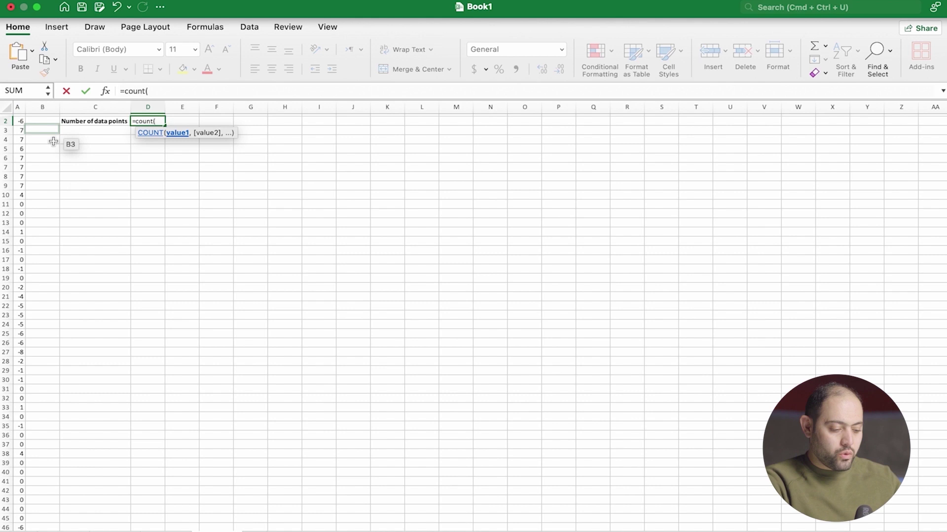
text(A:)
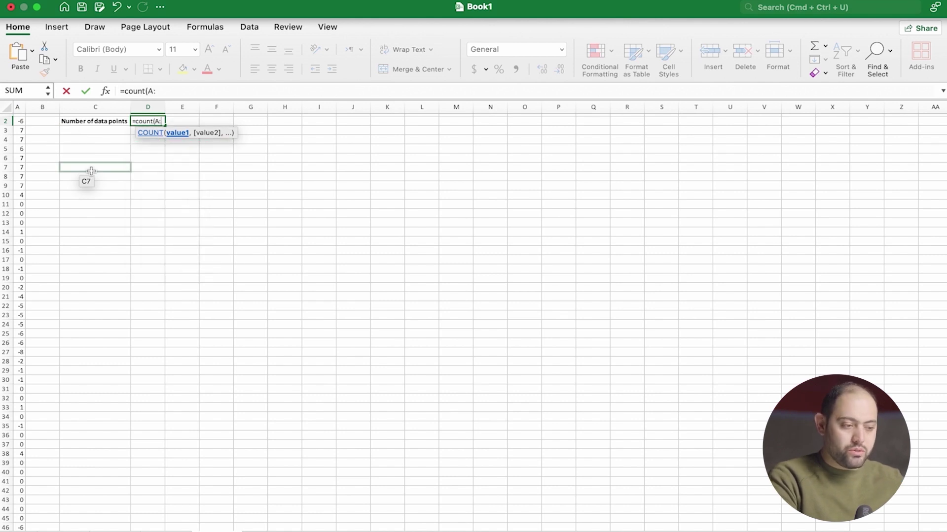
text(A))
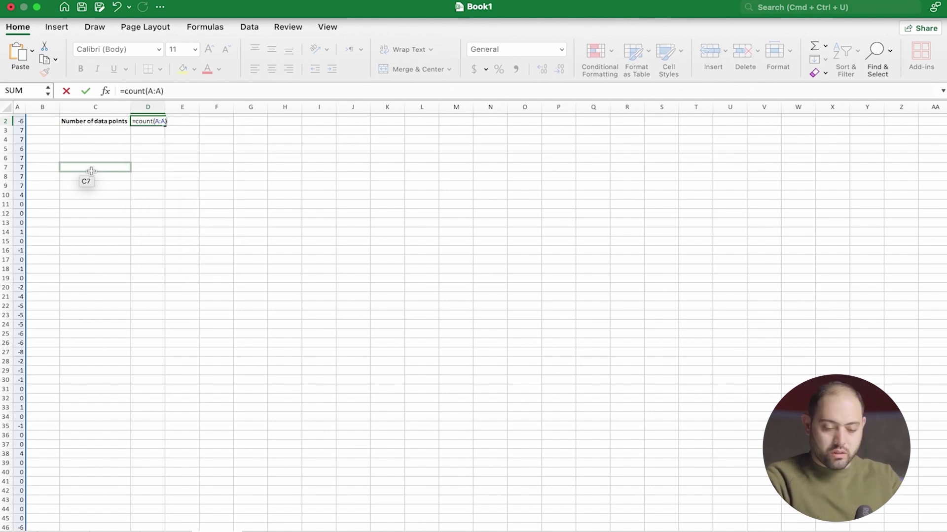
key(Return)
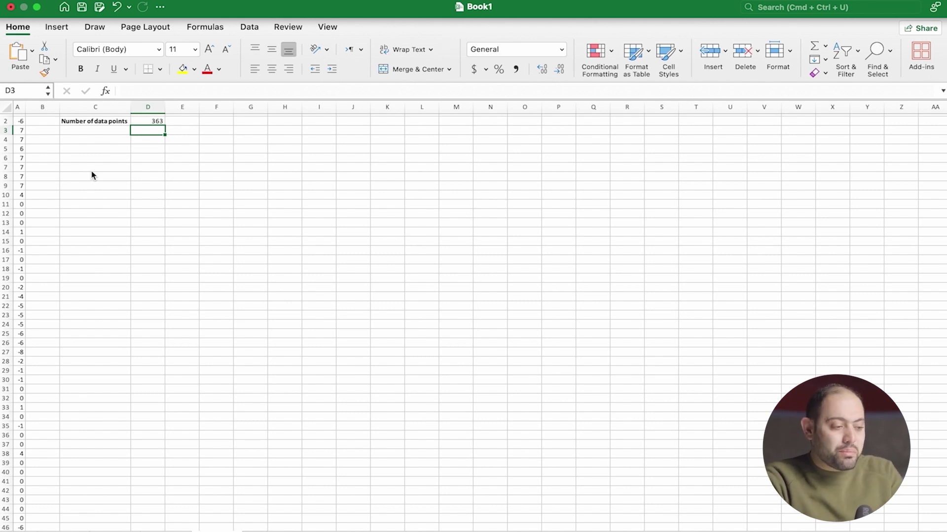
scroll(52, 185, down, 20)
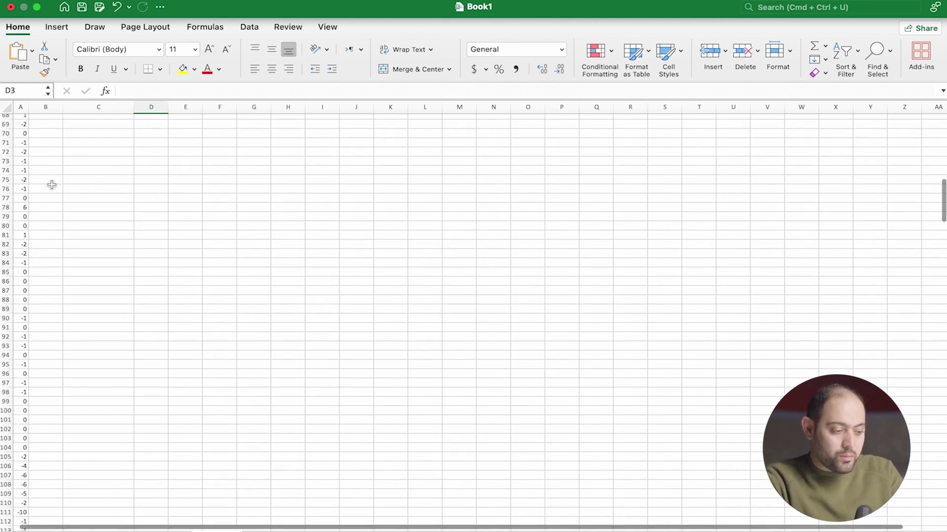
scroll(52, 185, down, 20)
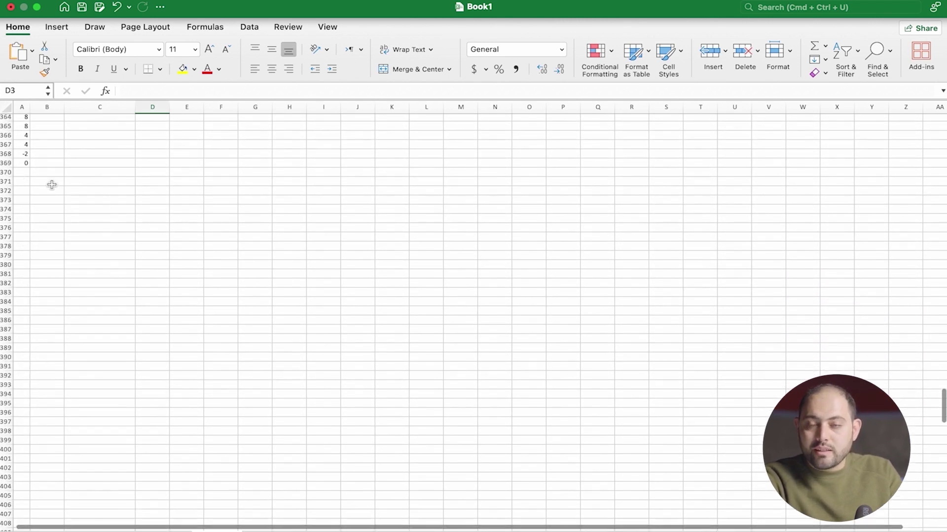